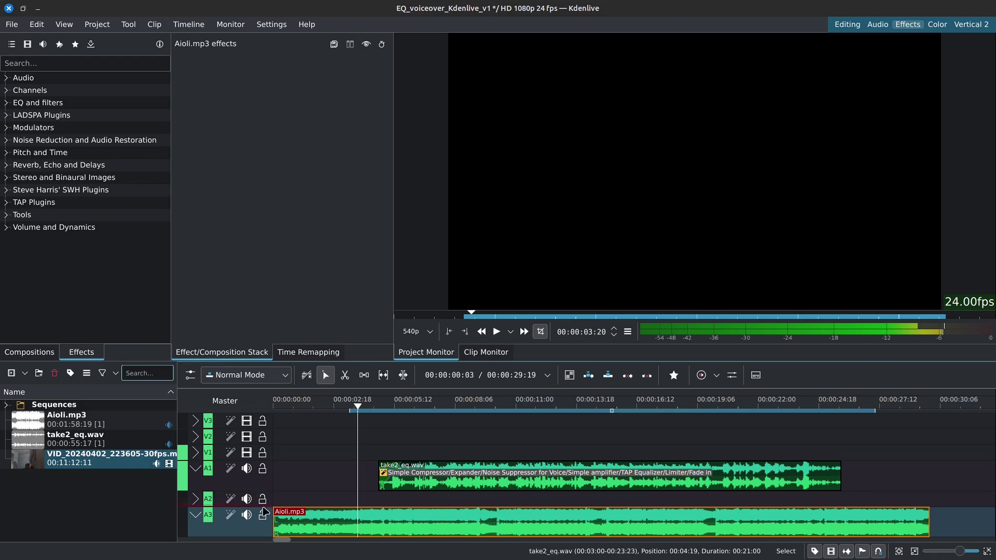
Mute the A3 music track and play the voice clip from about 5 seconds.
click(247, 515)
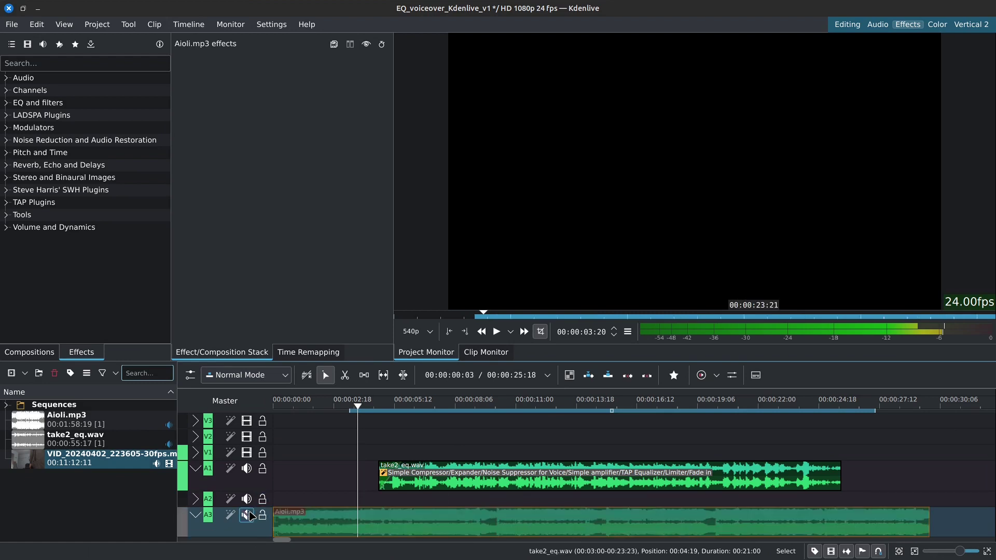
click(387, 409)
key(space)
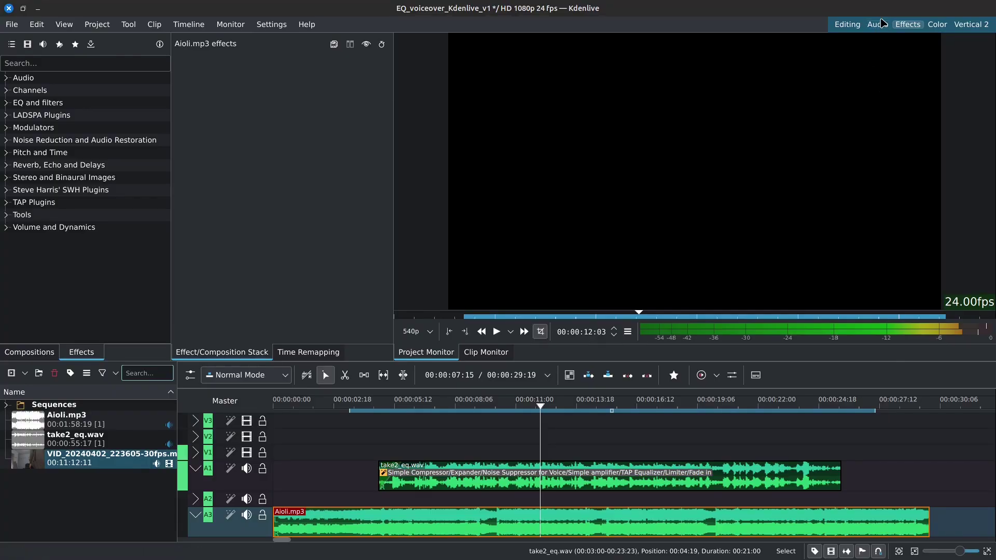
Switch to the Audio workspace and hide the Audio Mixer so the spectrum analyser shows.
click(878, 25)
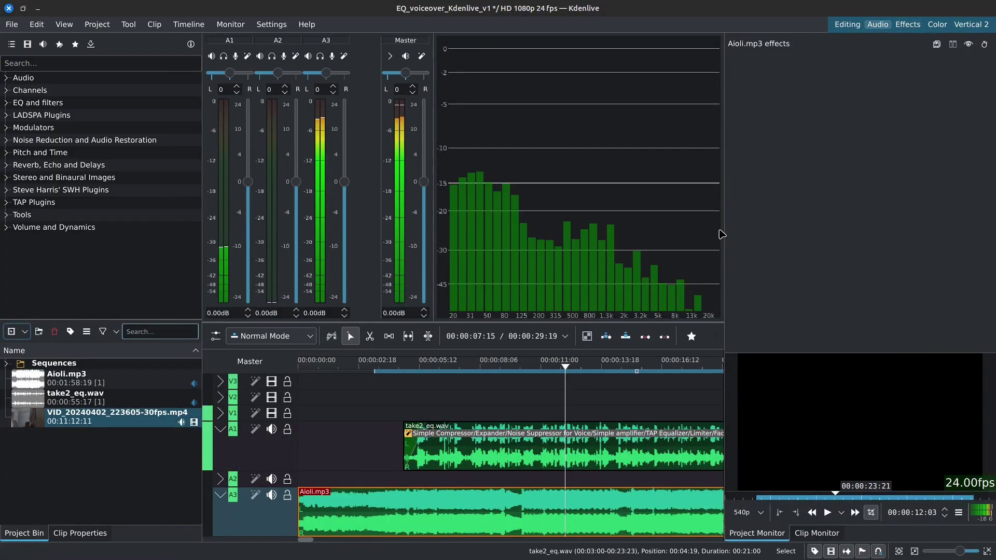
click(711, 337)
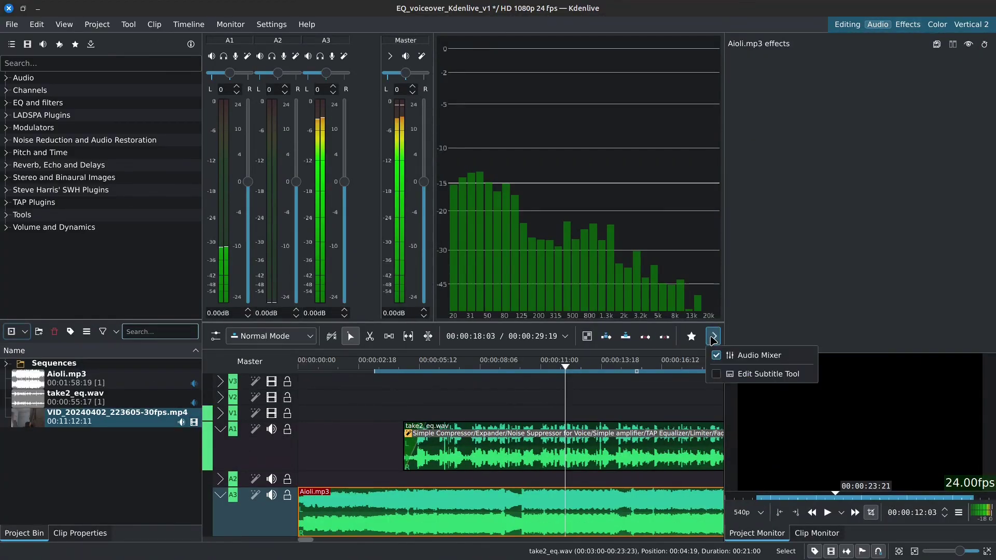
click(739, 356)
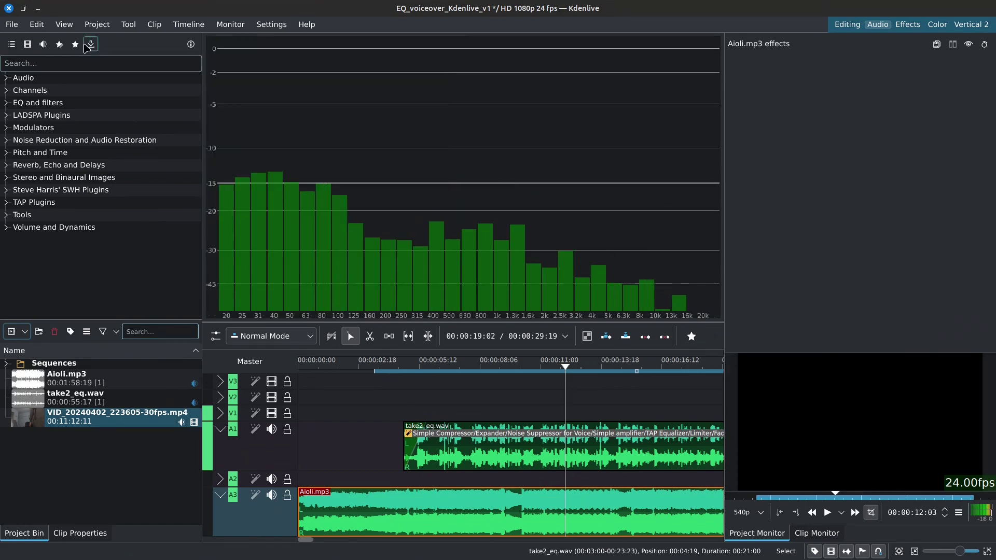
click(64, 24)
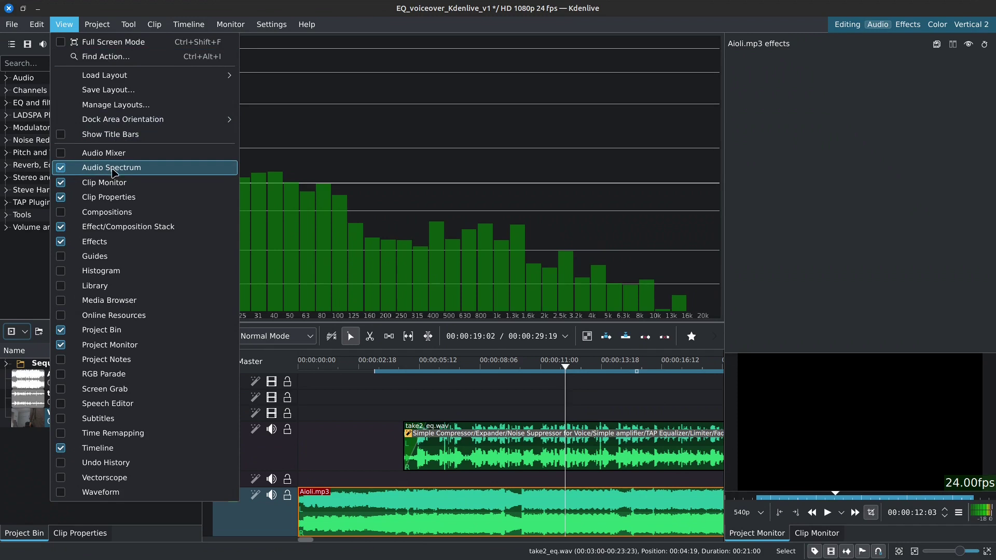
click(69, 26)
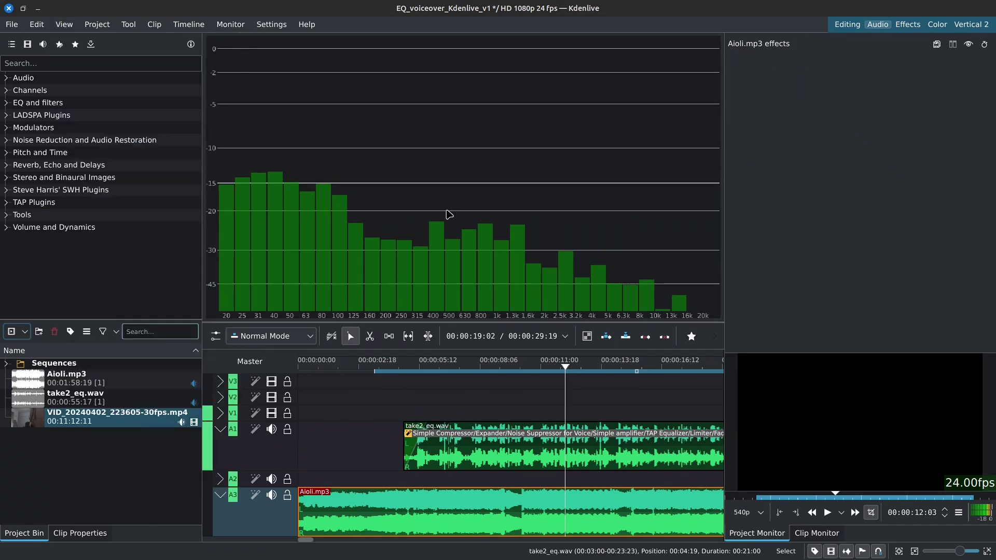
scroll(385, 378, down, 2)
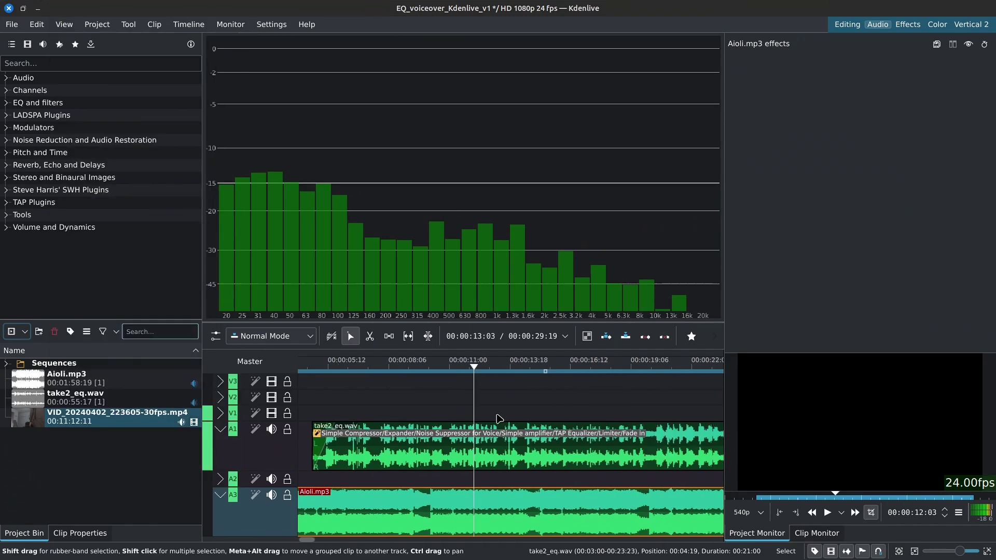
Mute track A3 and play from the voice clip's start to watch the spectrum.
click(271, 495)
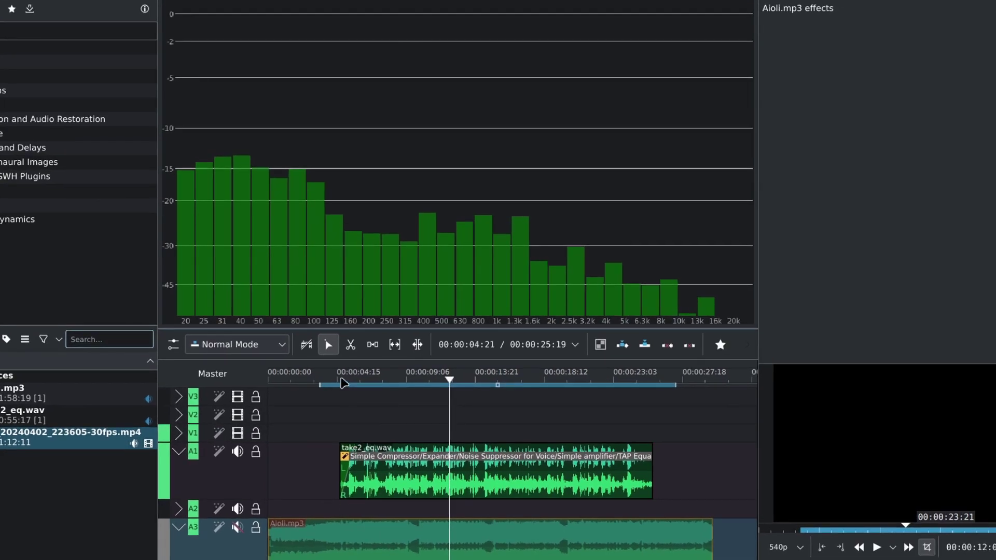
click(342, 382)
key(space)
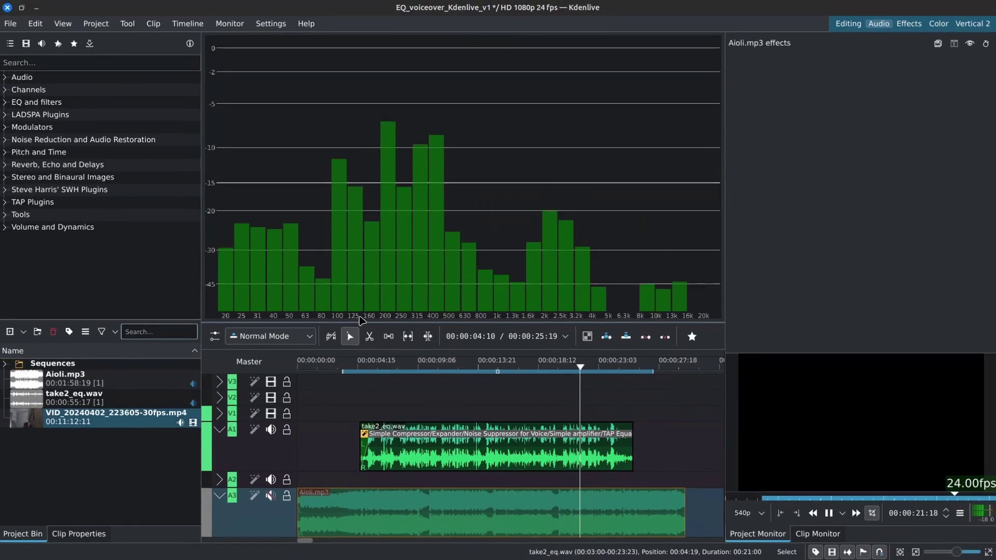
Stop at 00:00:04:19, unmute A3 and add Volume (keyframable) at -4 dB to Aioli.mp3.
key(space)
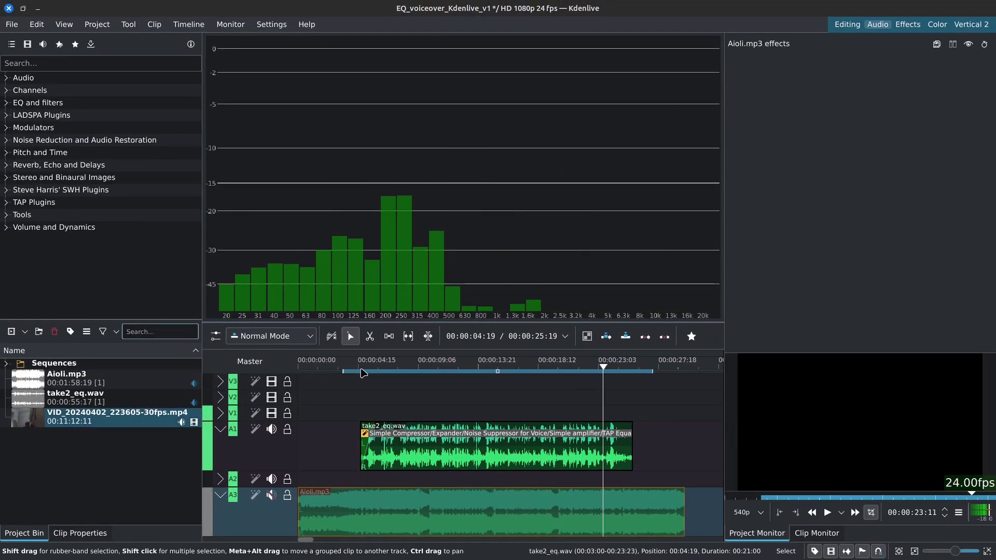
click(362, 370)
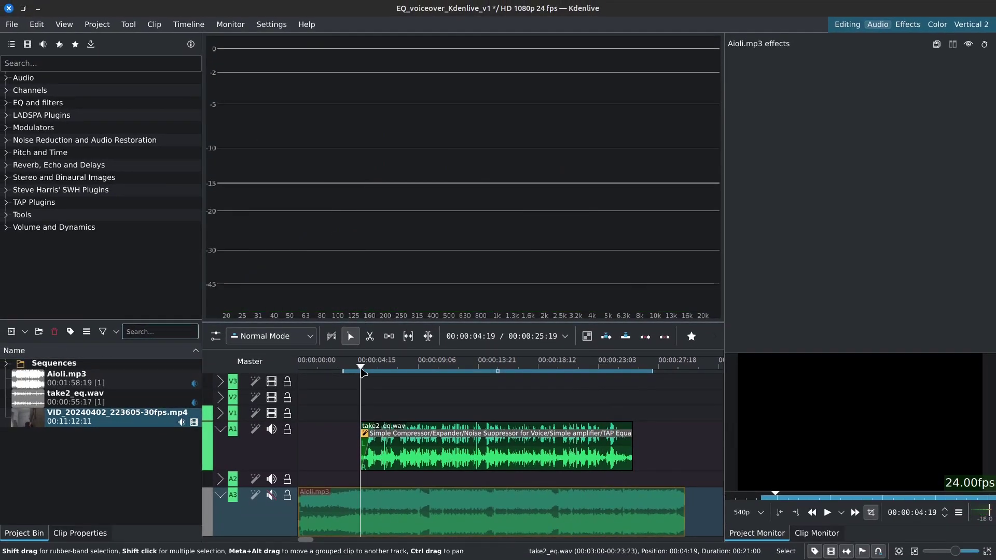
click(272, 495)
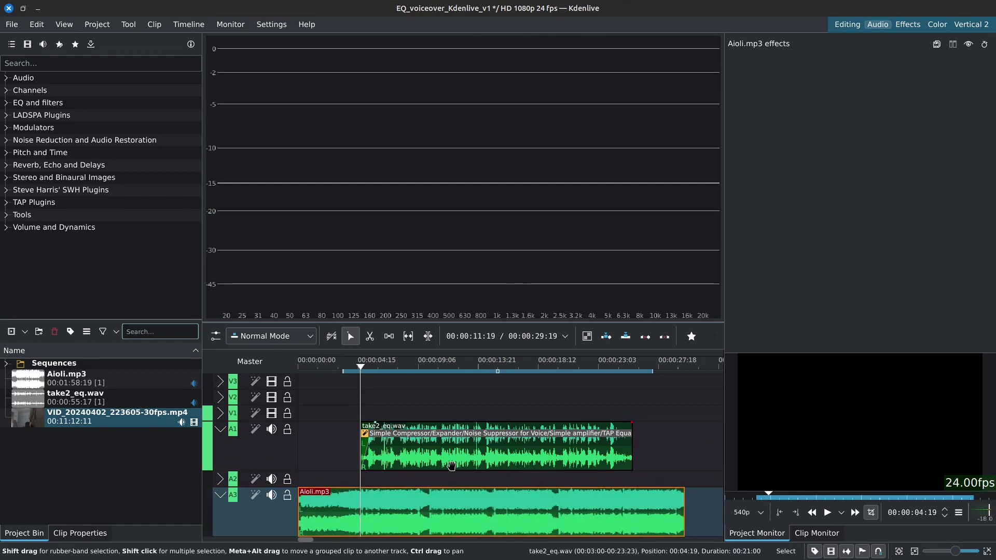
click(691, 336)
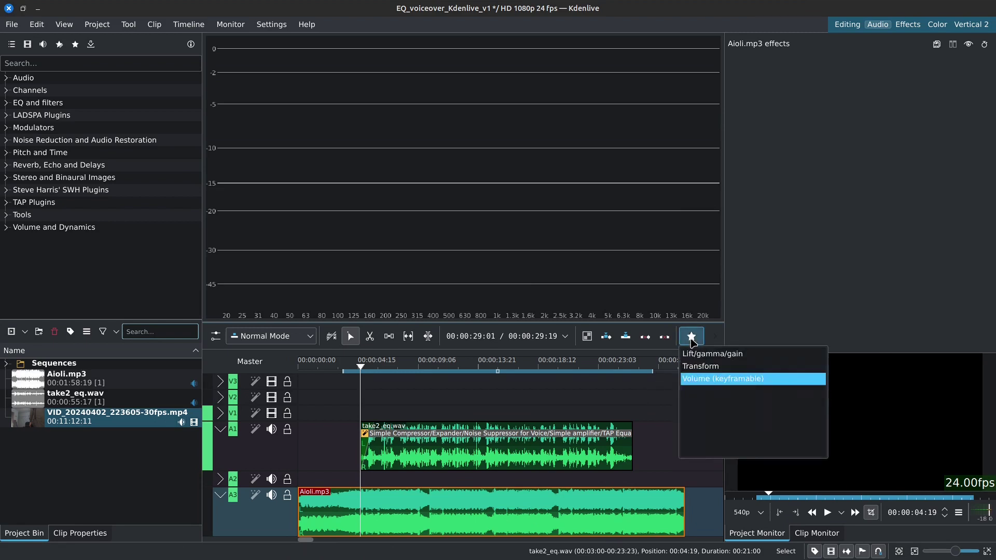
click(710, 380)
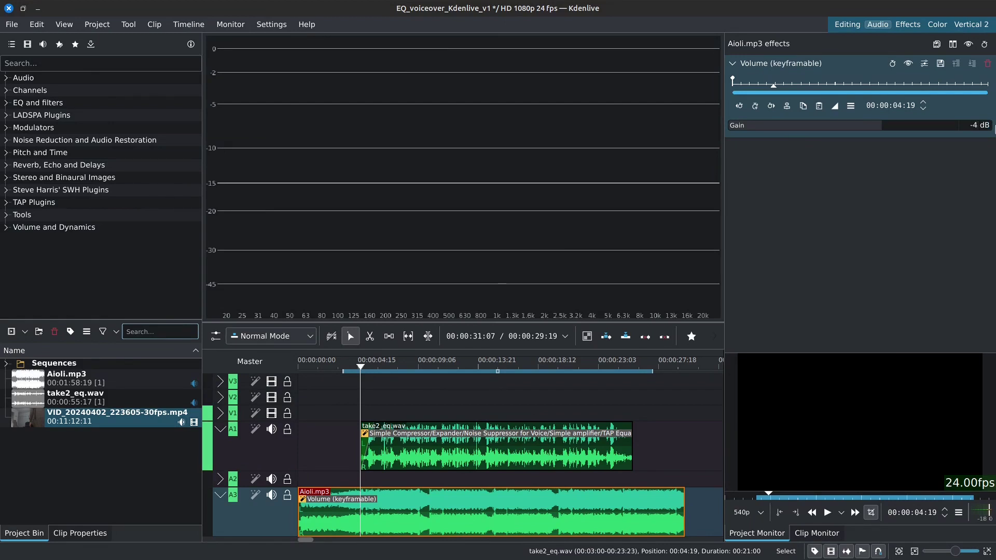
Collapse the Volume effect, search 'tap eq' and apply TAP Equalizer to Aioli.mp3.
click(893, 64)
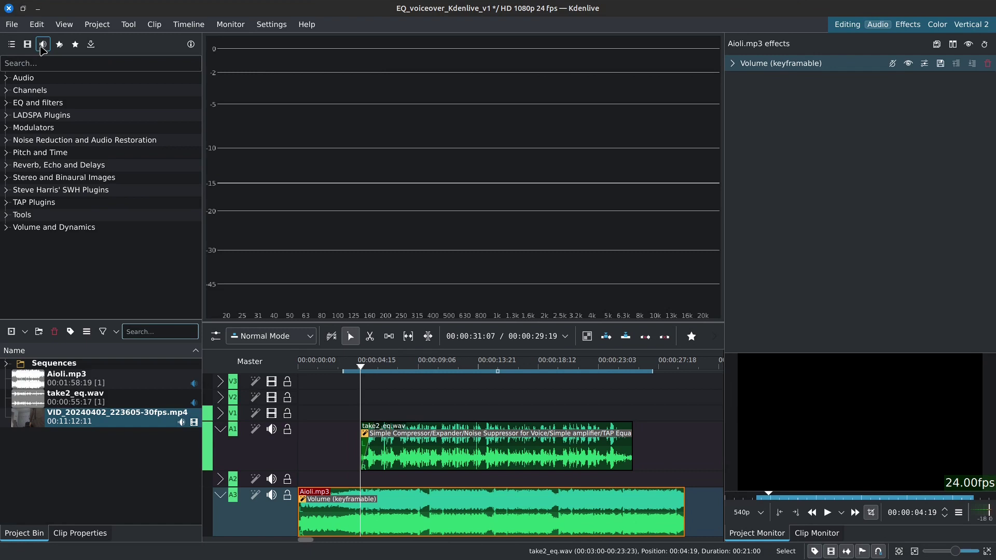
click(50, 63)
text(tap eq)
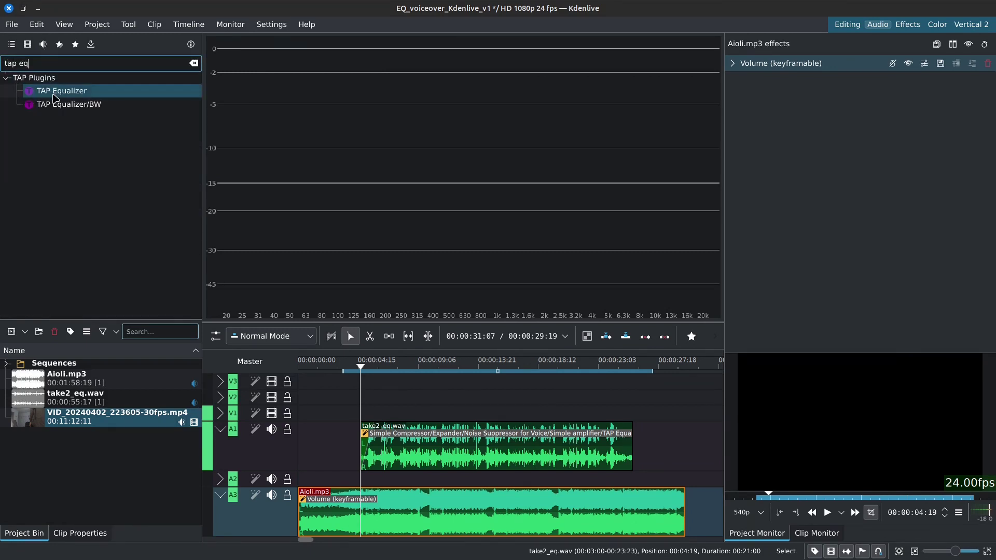
drag(56, 98, 373, 501)
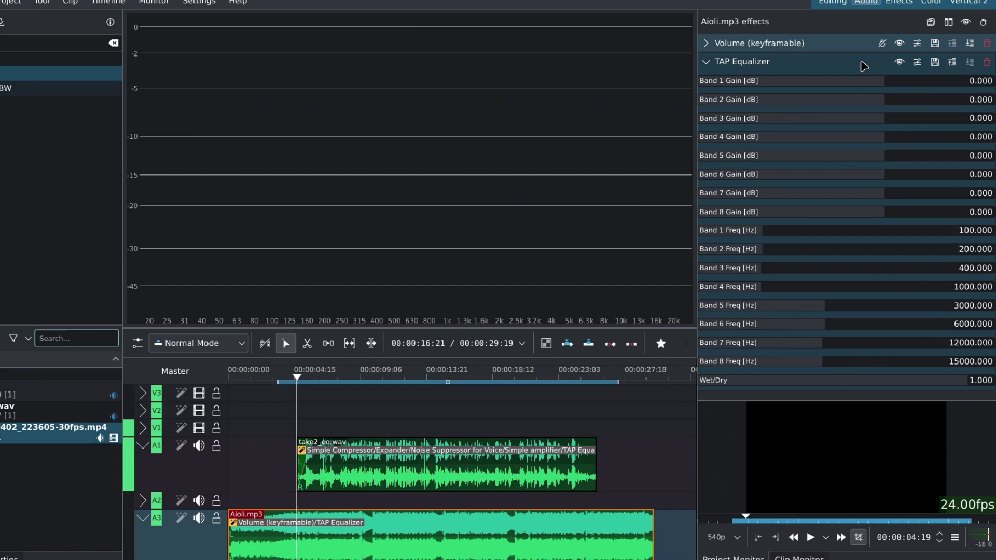
Set TAP Equalizer band gains 1, 3, 4, 6, 7, 8 to -4, -8, -12, -8, -4, -4 dB.
click(974, 80)
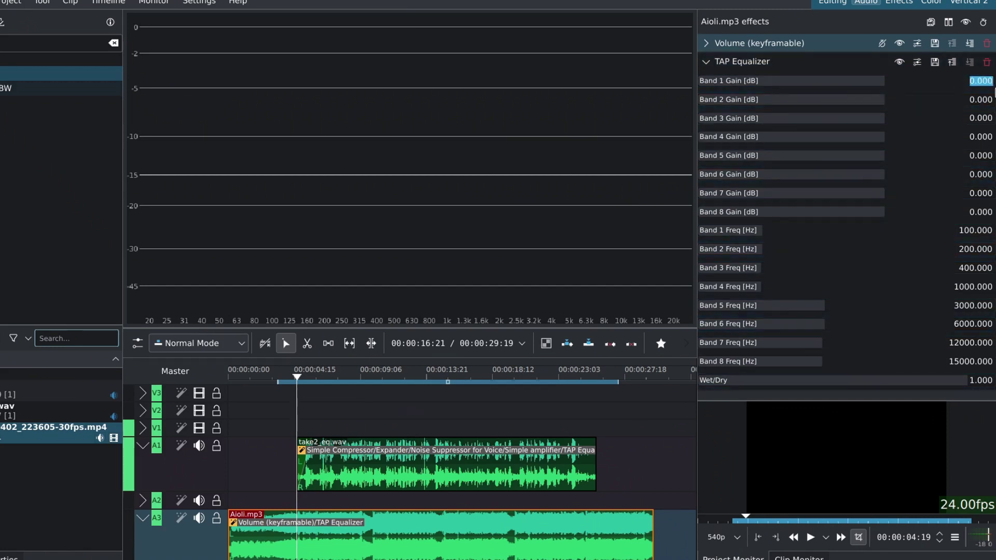
text(-4)
click(971, 98)
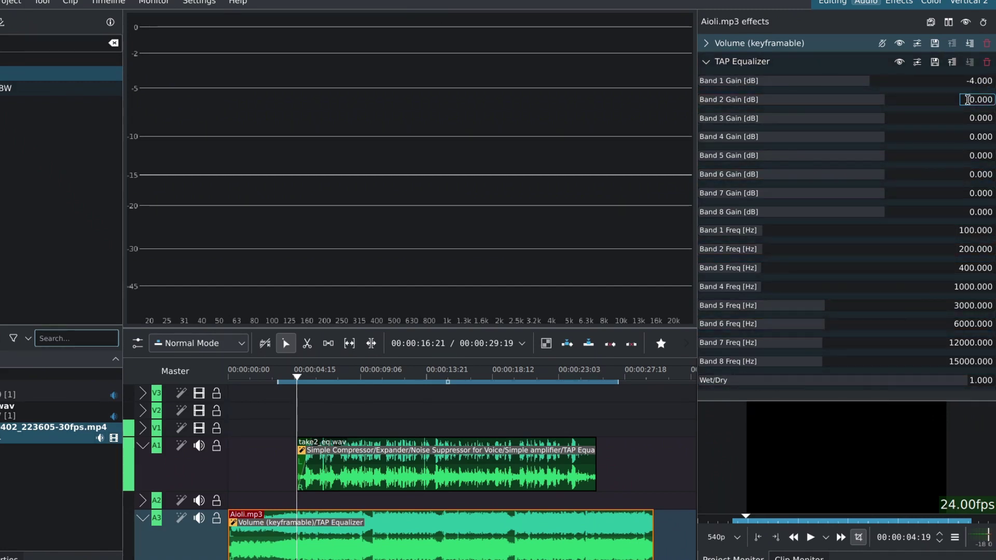
click(967, 120)
text(-8)
key(Return)
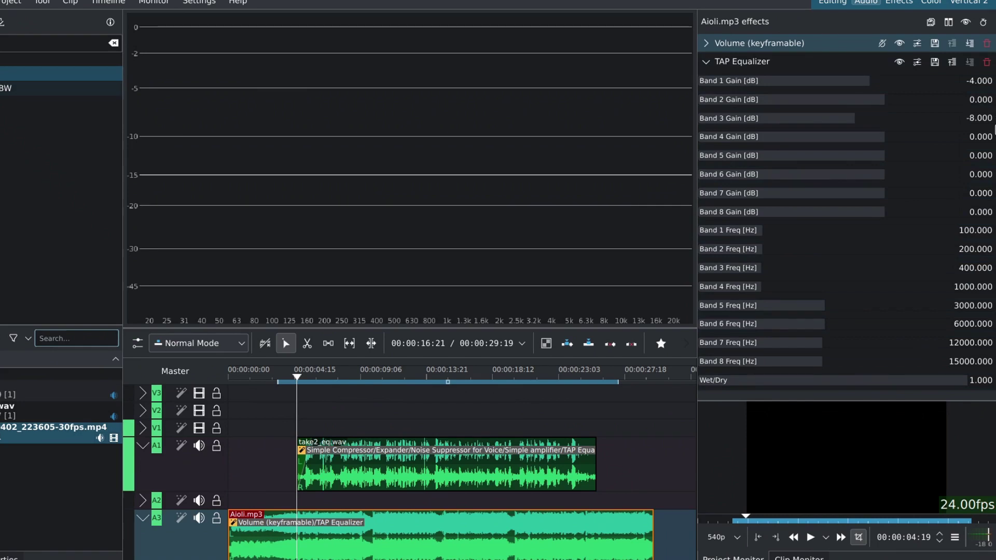
click(969, 136)
click(984, 155)
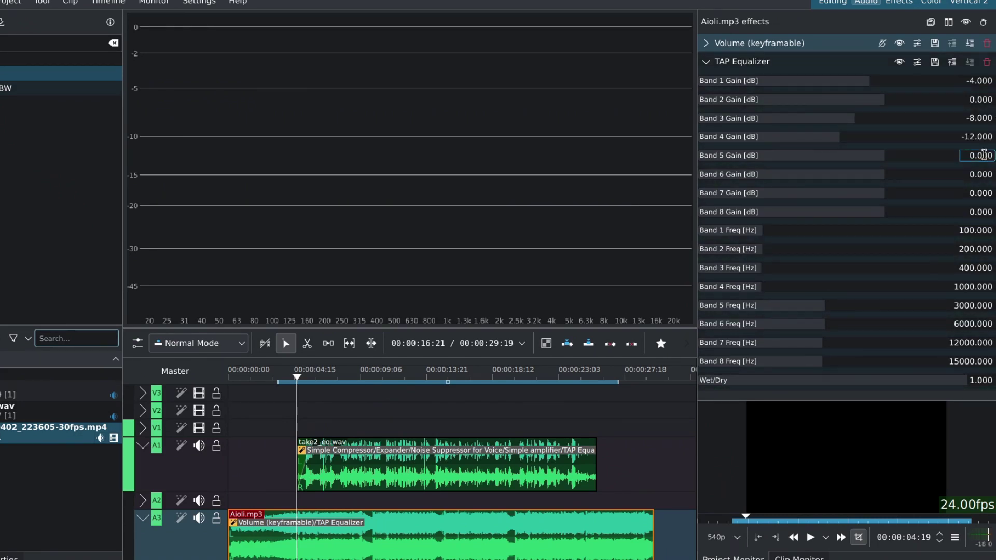
click(971, 175)
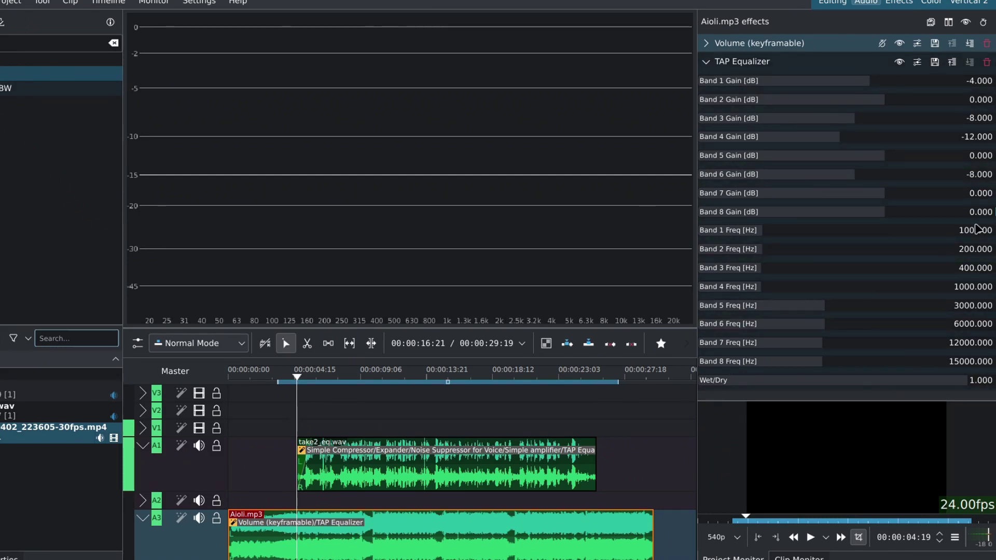
click(970, 193)
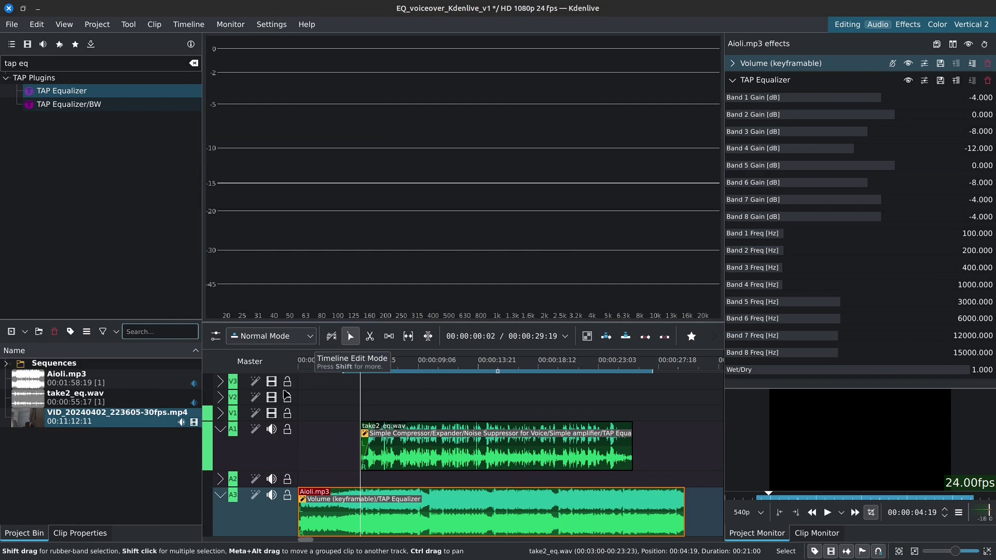
Mute track A1, bypass TAP Equalizer and Volume, and play Aioli.mp3 from its start.
click(271, 430)
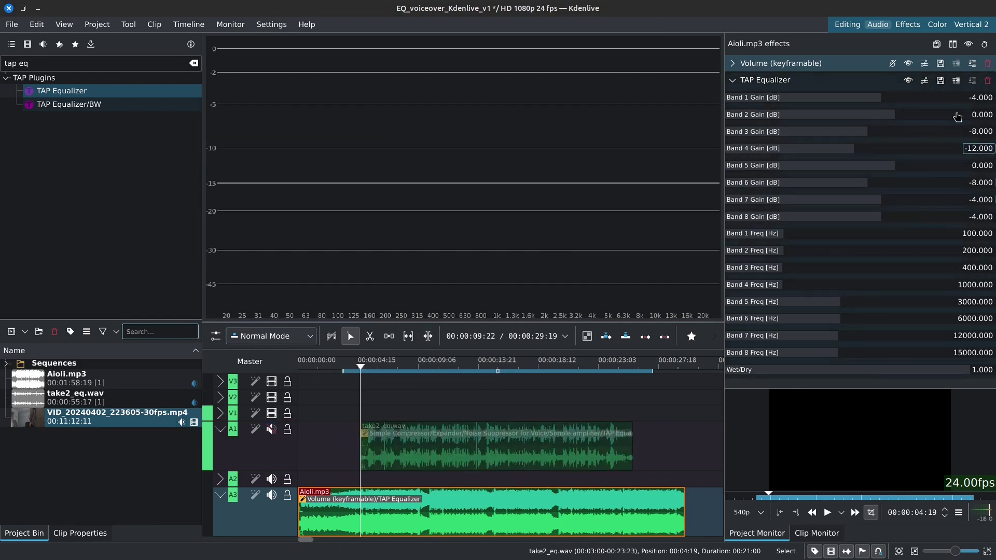
click(908, 81)
click(907, 64)
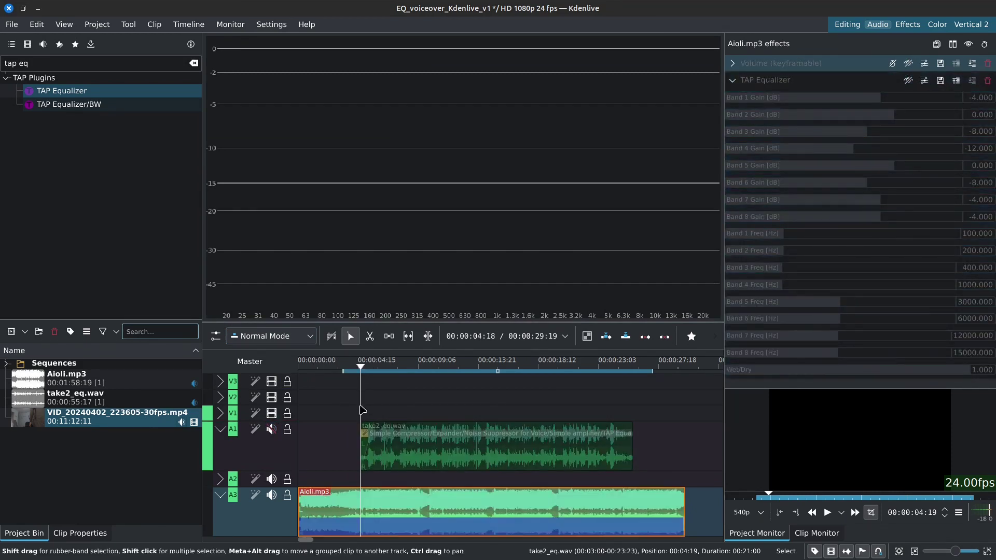
click(340, 367)
key(space)
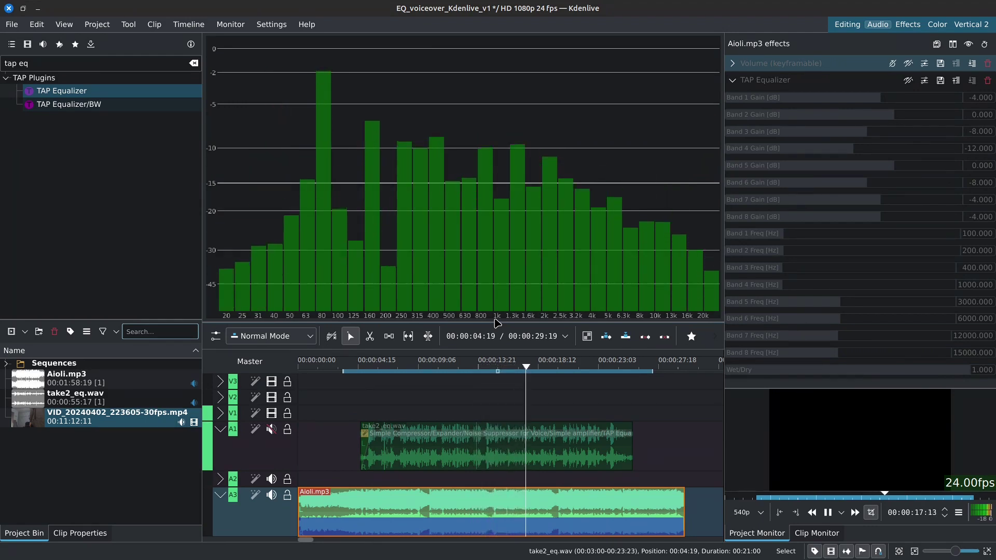
Stop playback, unmute A1, and toggle TAP Equalizer off and on to compare.
key(space)
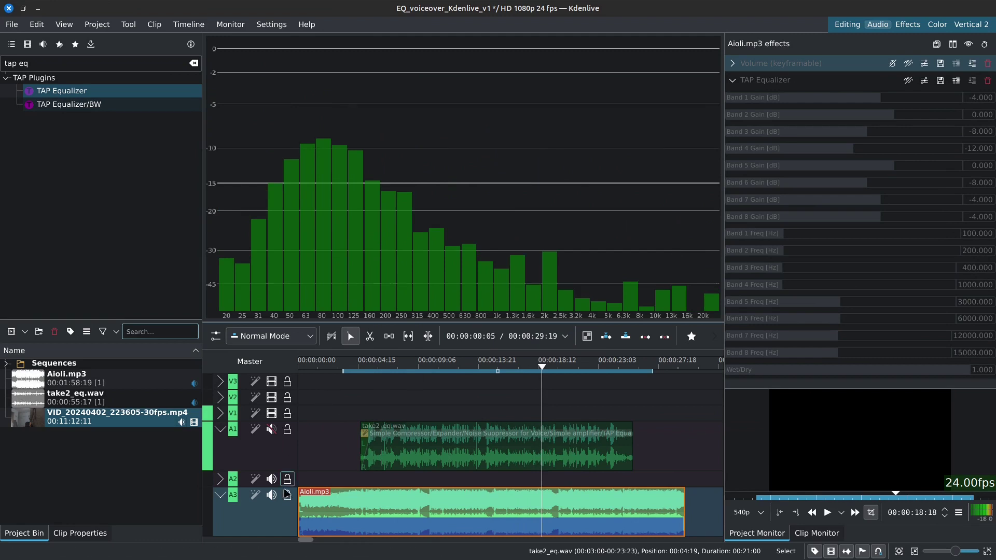
click(273, 432)
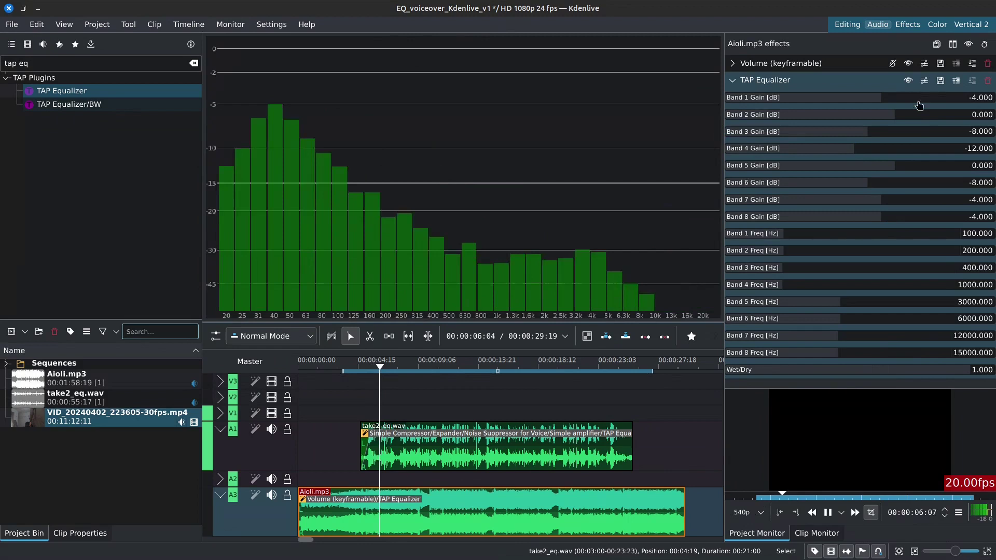
click(908, 80)
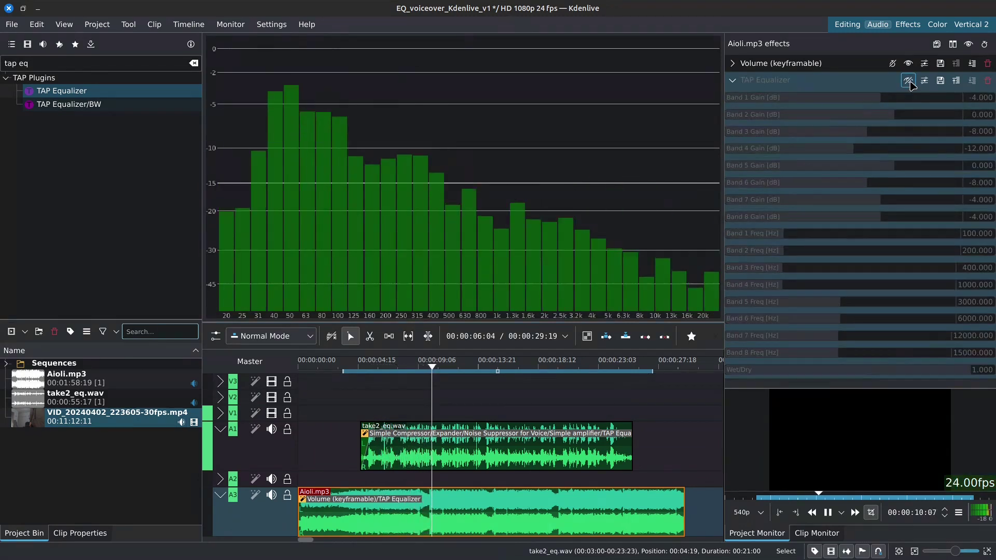
click(909, 81)
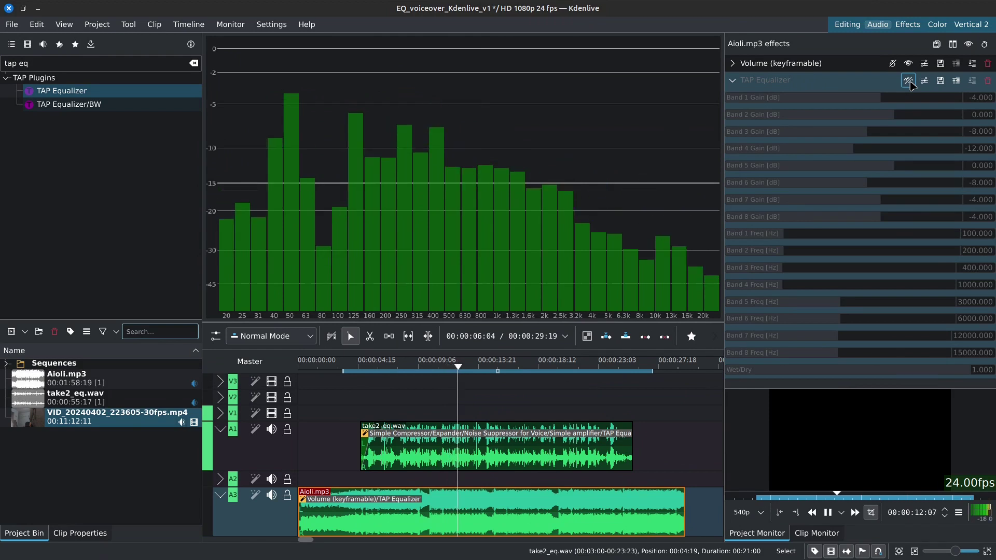